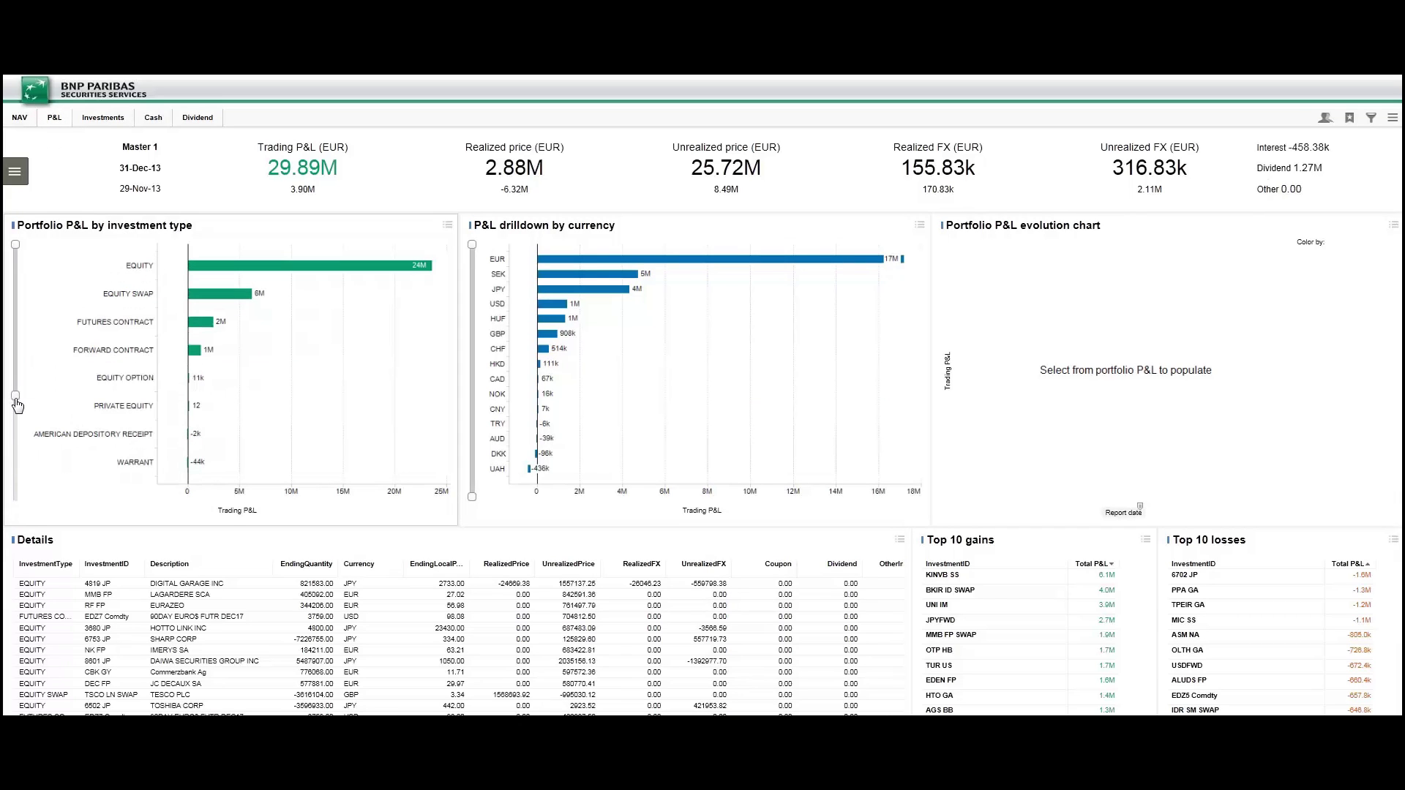
# Plot P&L evolution for the chosen investment types from the investment-type bars
pyautogui.click(244, 253)
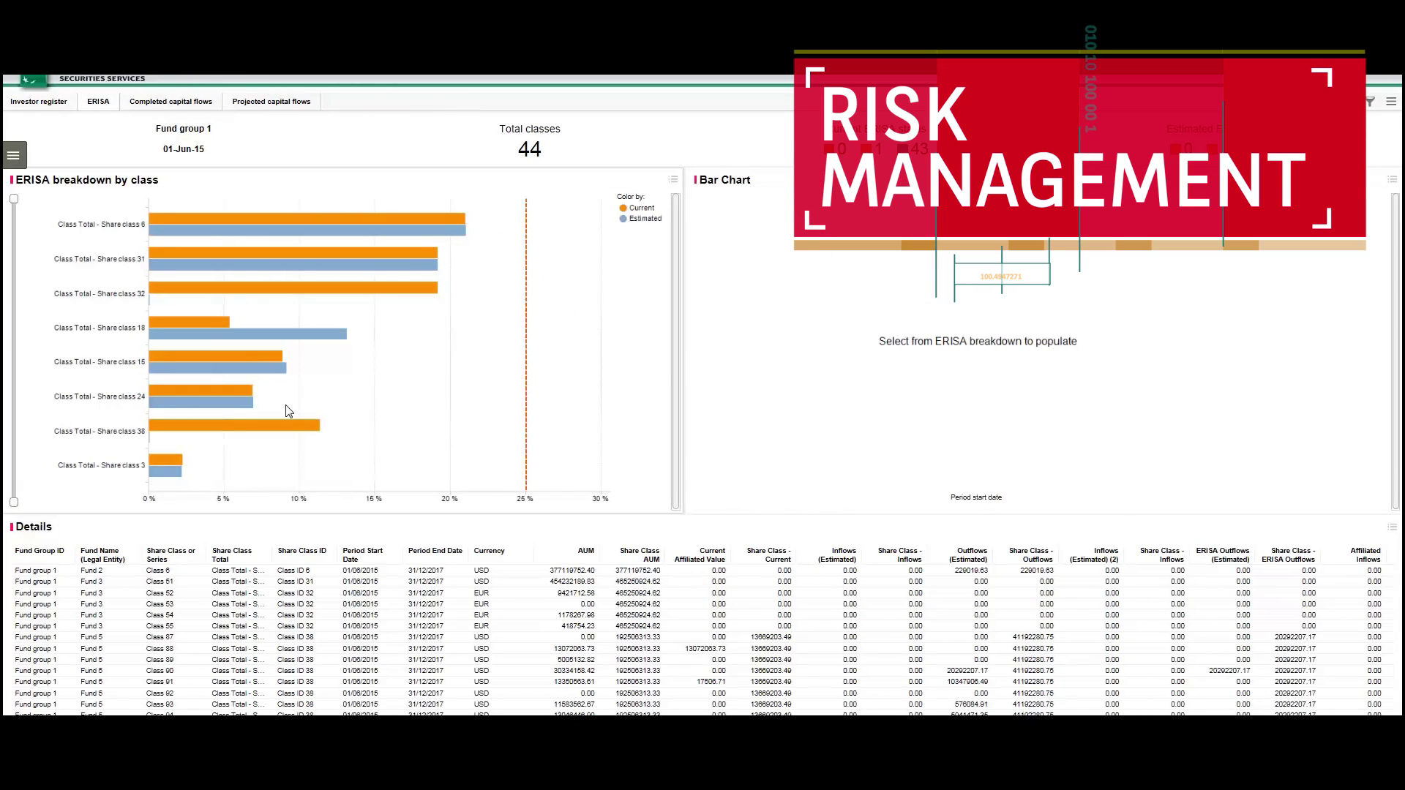
# Add share classes 3 and 15 to the ERISA percentage-by-period bar chart
pyautogui.click(157, 461)
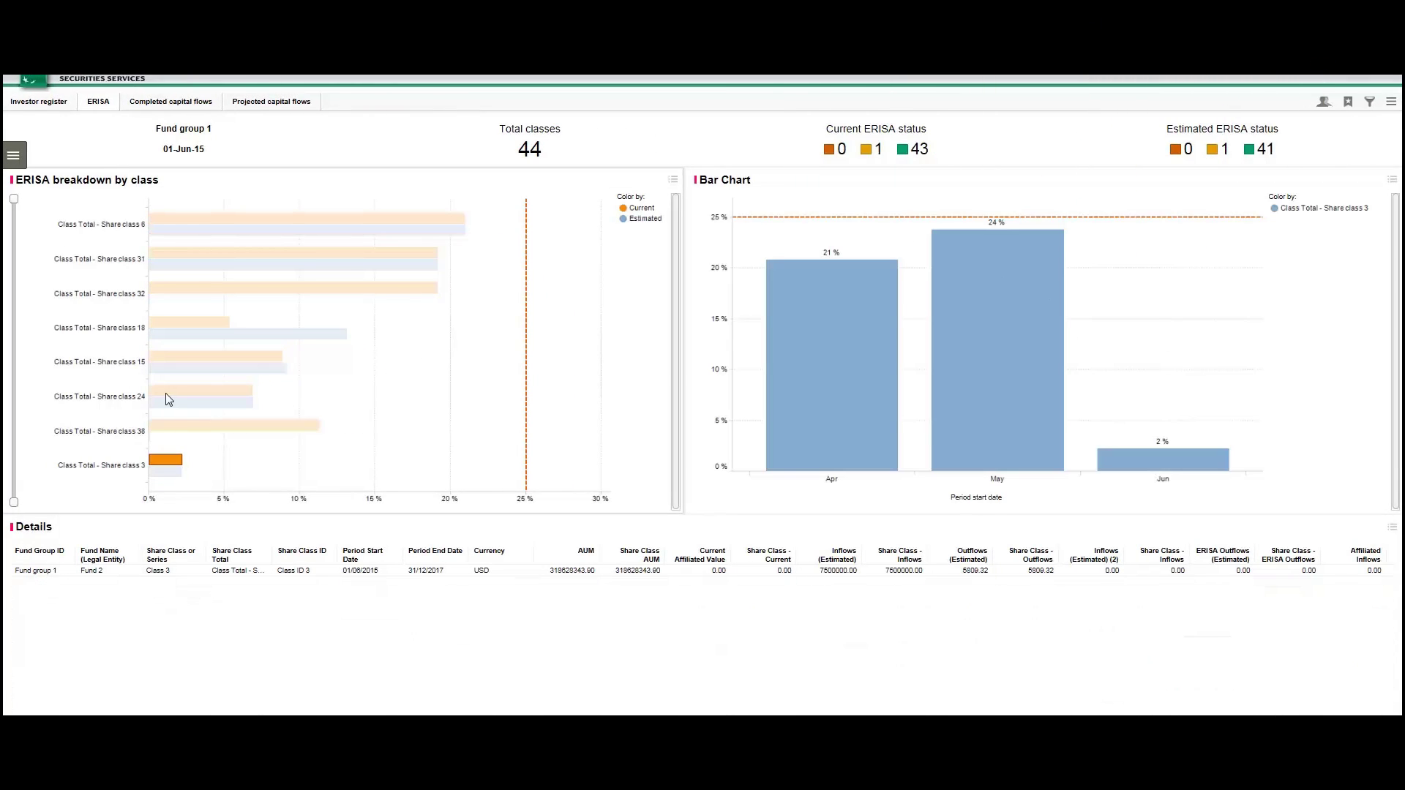
pyautogui.click(174, 358)
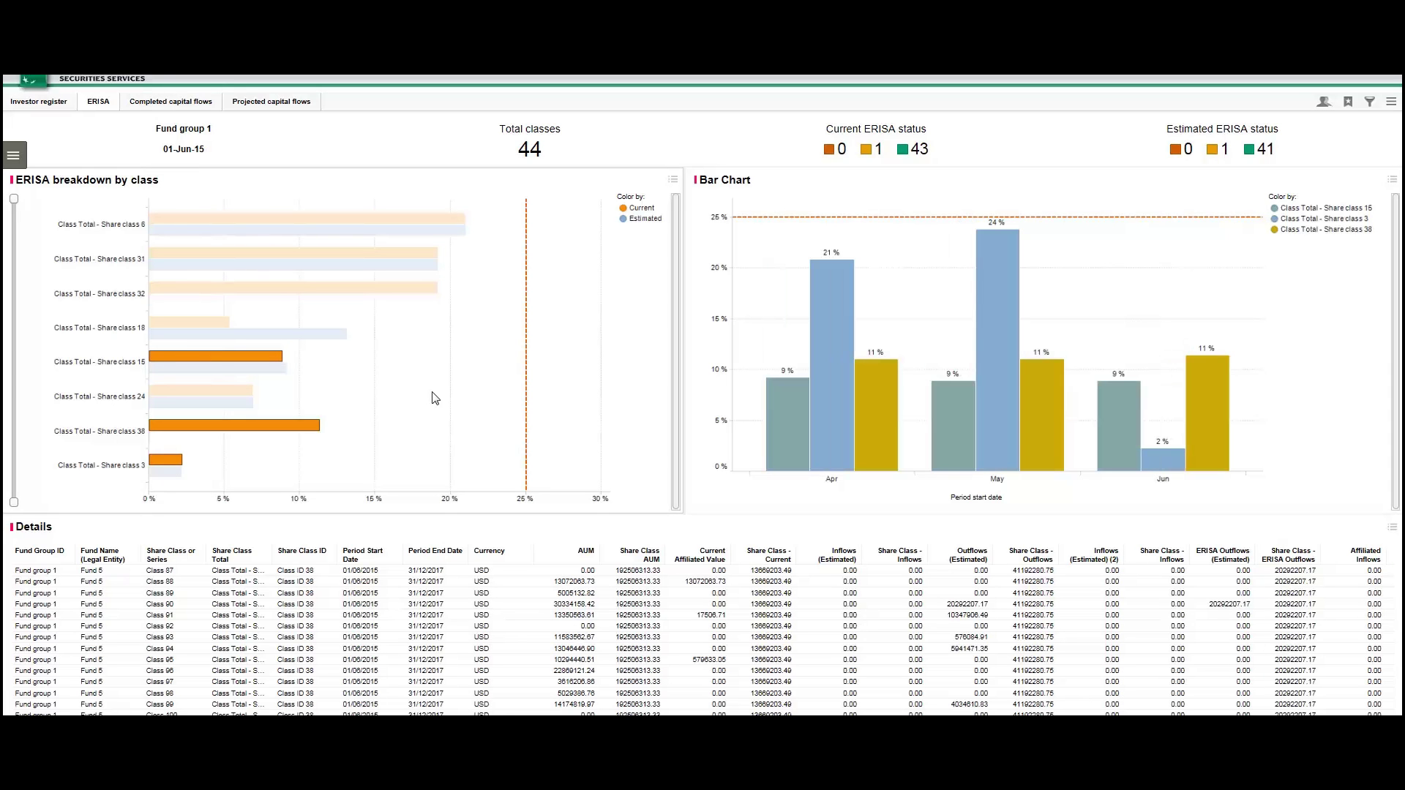